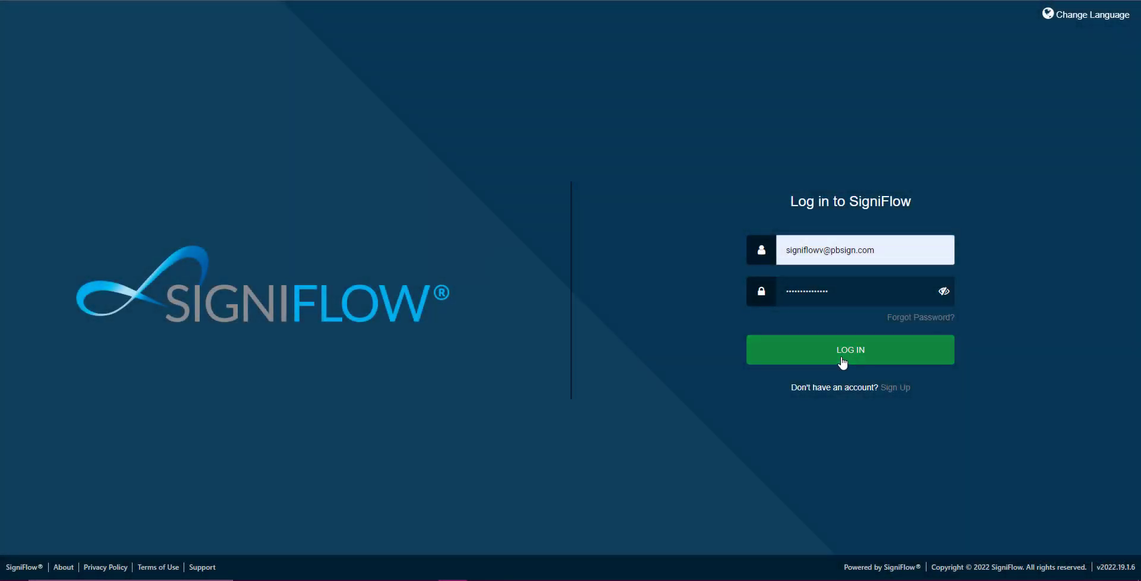
Log in and expand the Dashboard's list of document baskets in the sidebar.
left_click(842, 356)
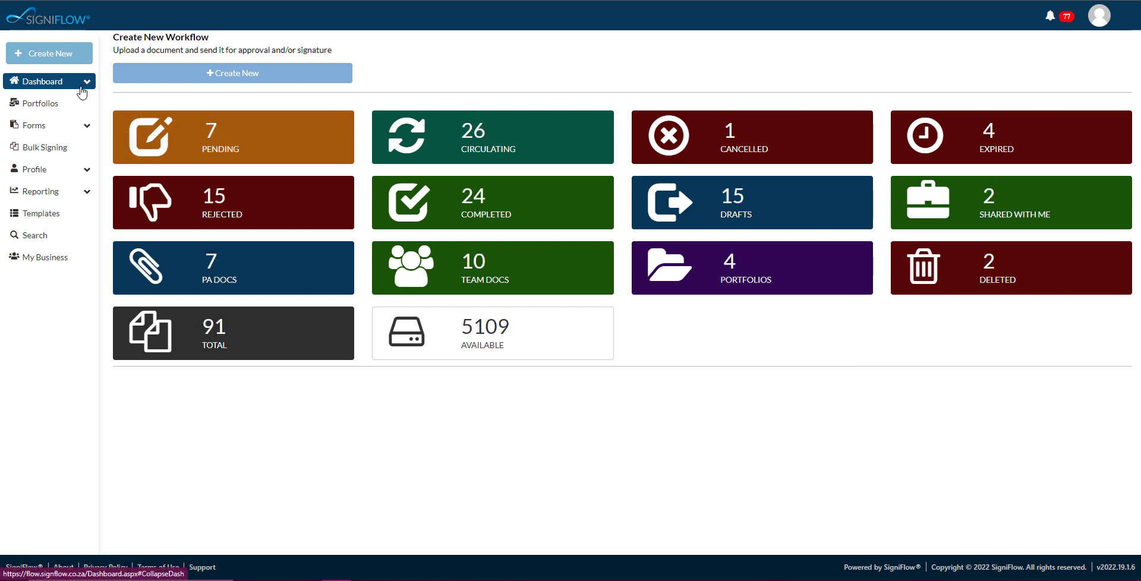
left_click(81, 88)
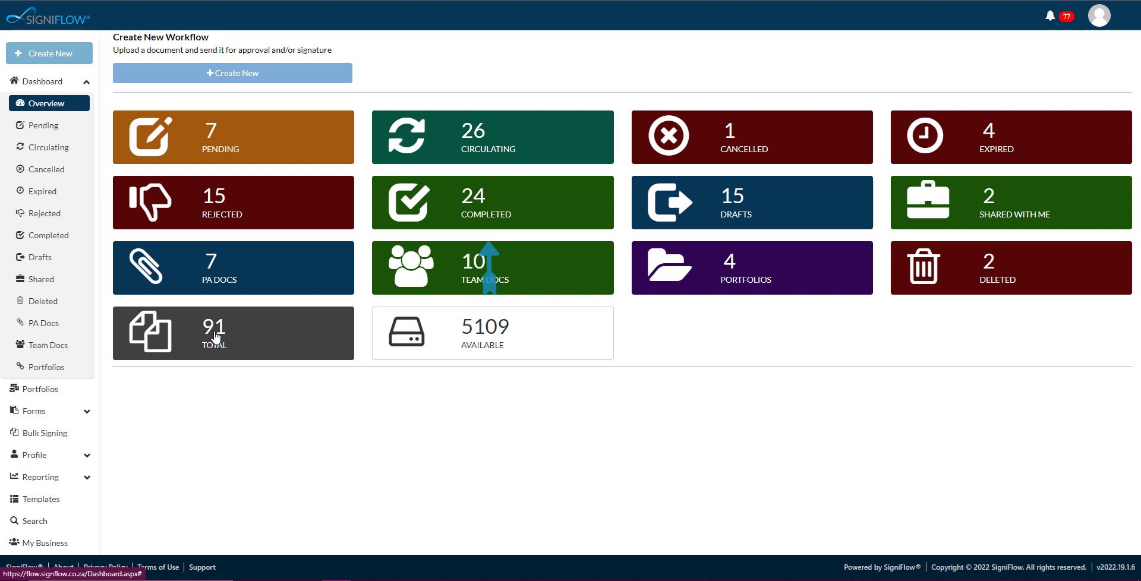
Open the Completed basket, keeping 10 entries shown per page.
left_click(507, 204)
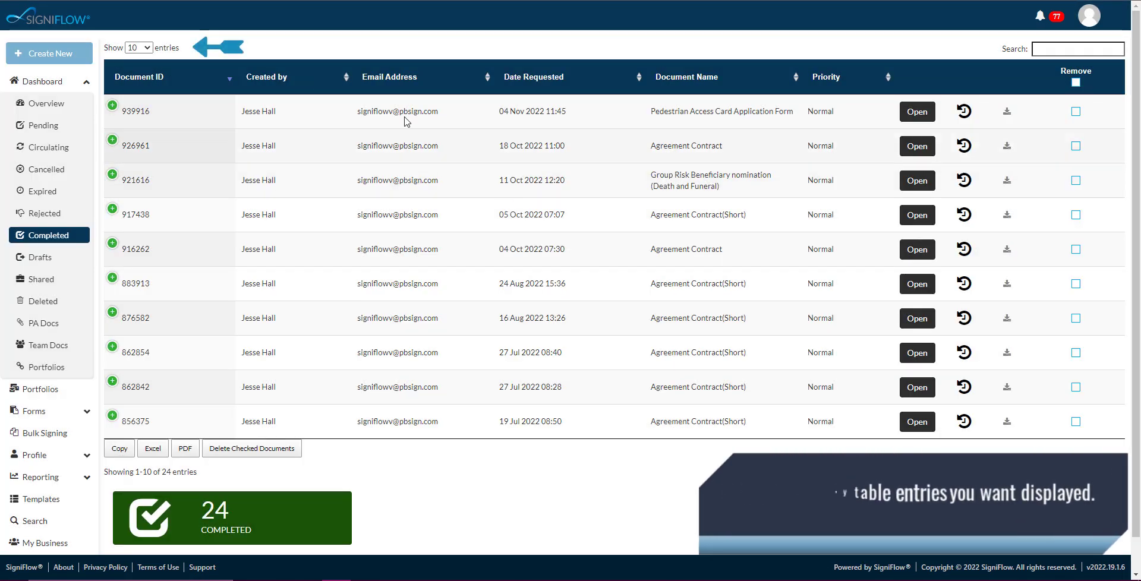
left_click(147, 48)
left_click(136, 61)
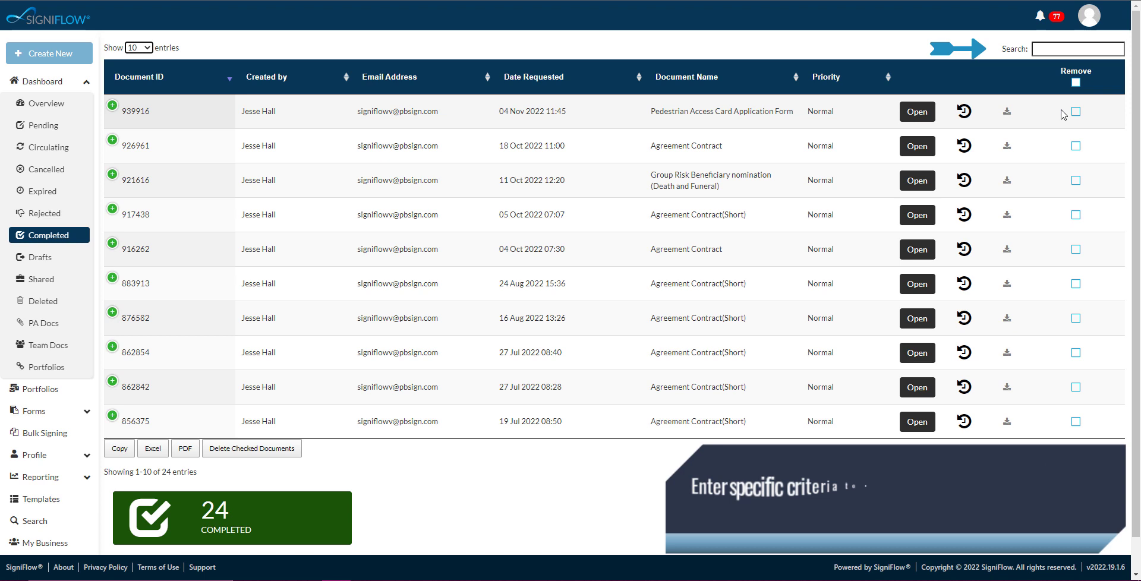
Filter the completed documents by '93', then by 'A', clearing the search each time.
left_click(1039, 50)
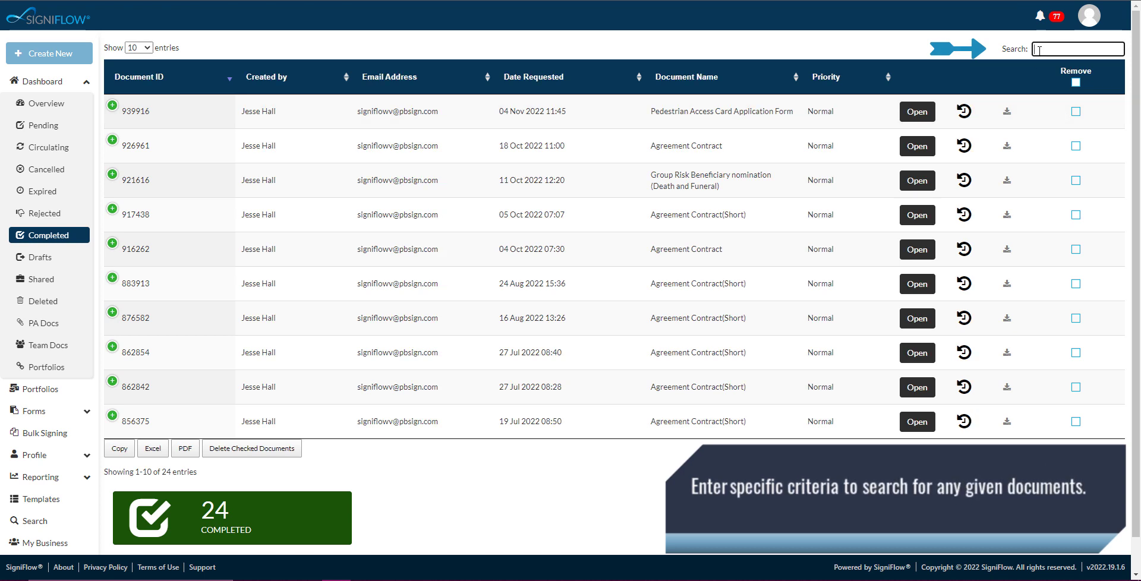
type("93")
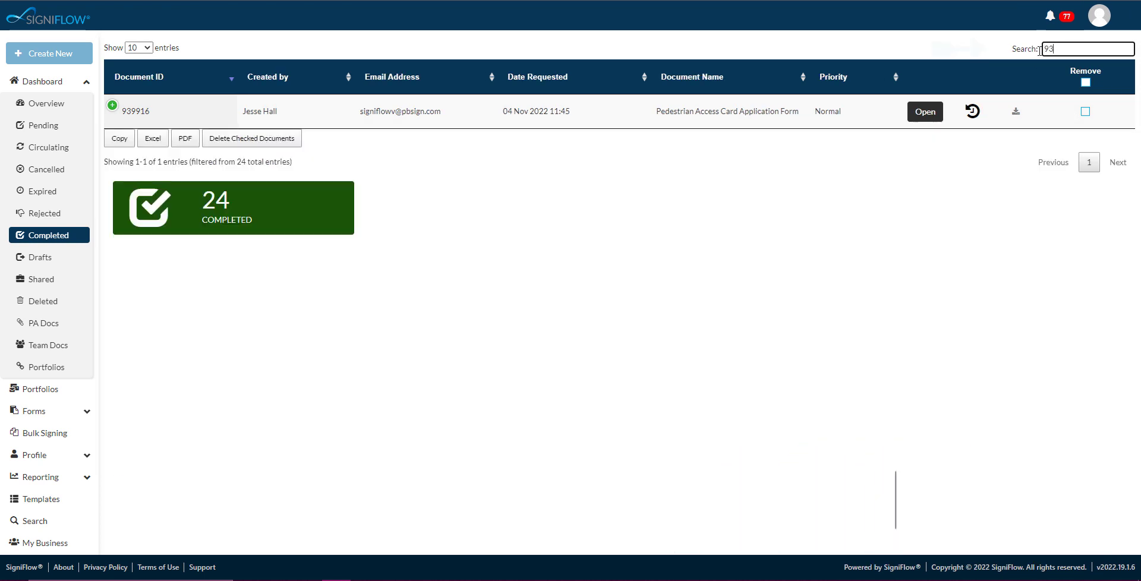
key("BackSpace")
key("BackSpace")
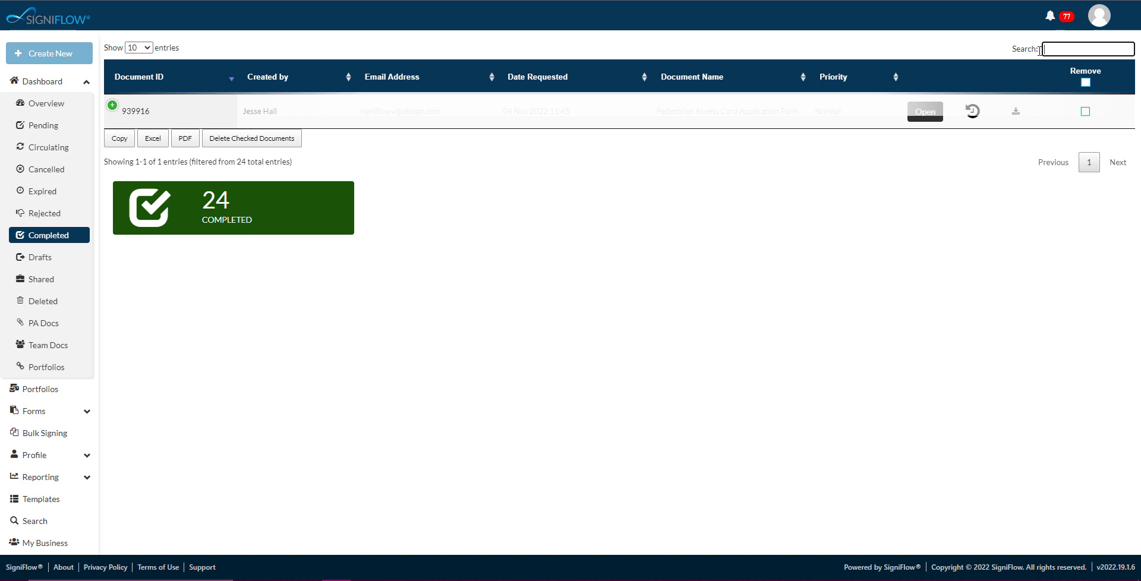
type("Agree")
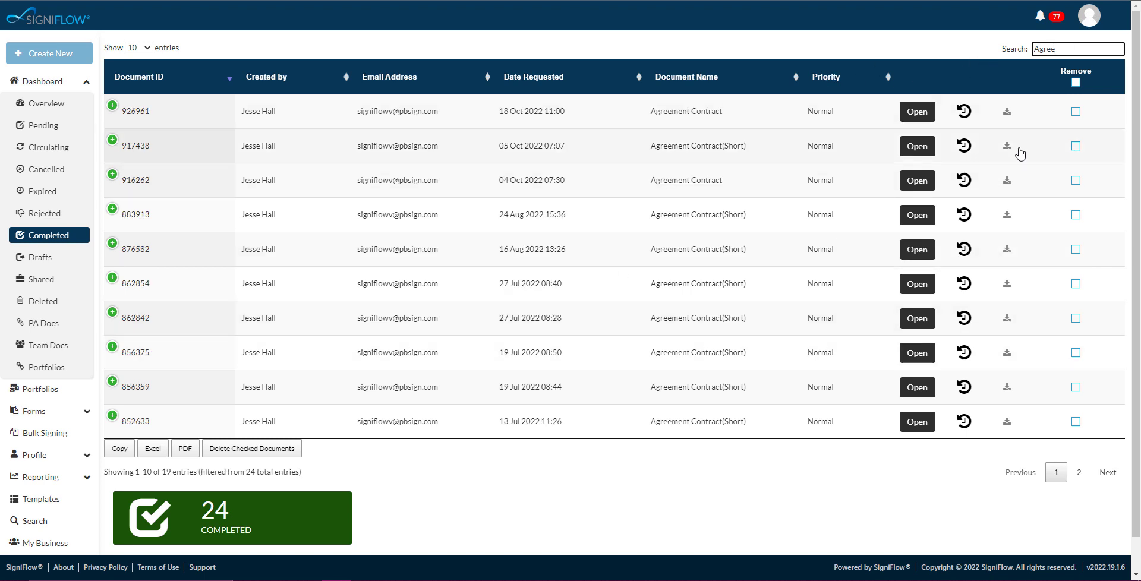
key("BackSpace")
key("BackSpace")
key("BackSpace")
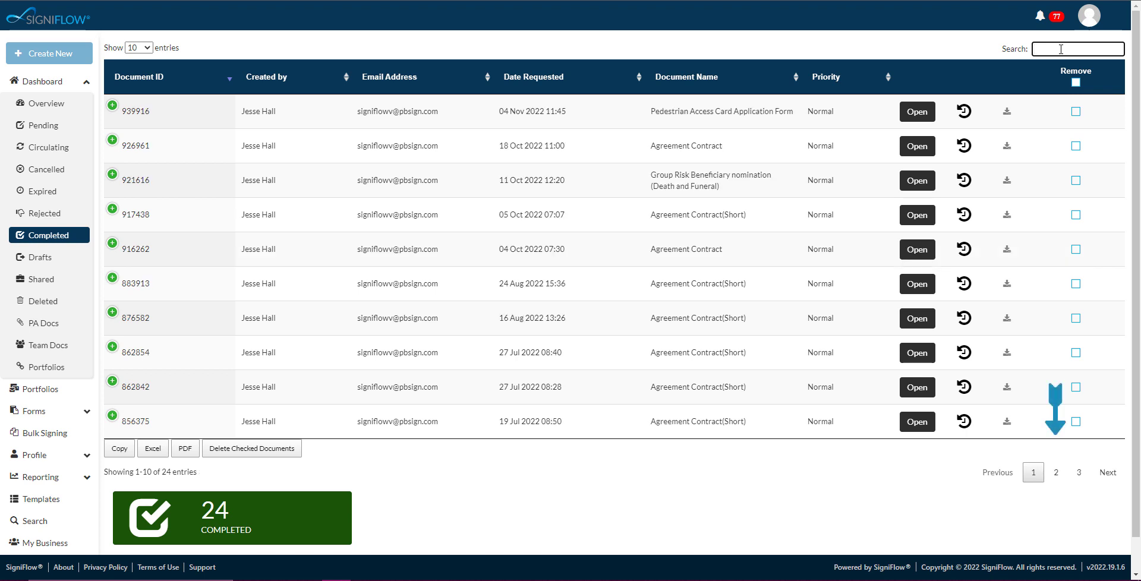
Page through the list: page 2, then the last page, then back one page.
left_click(1059, 479)
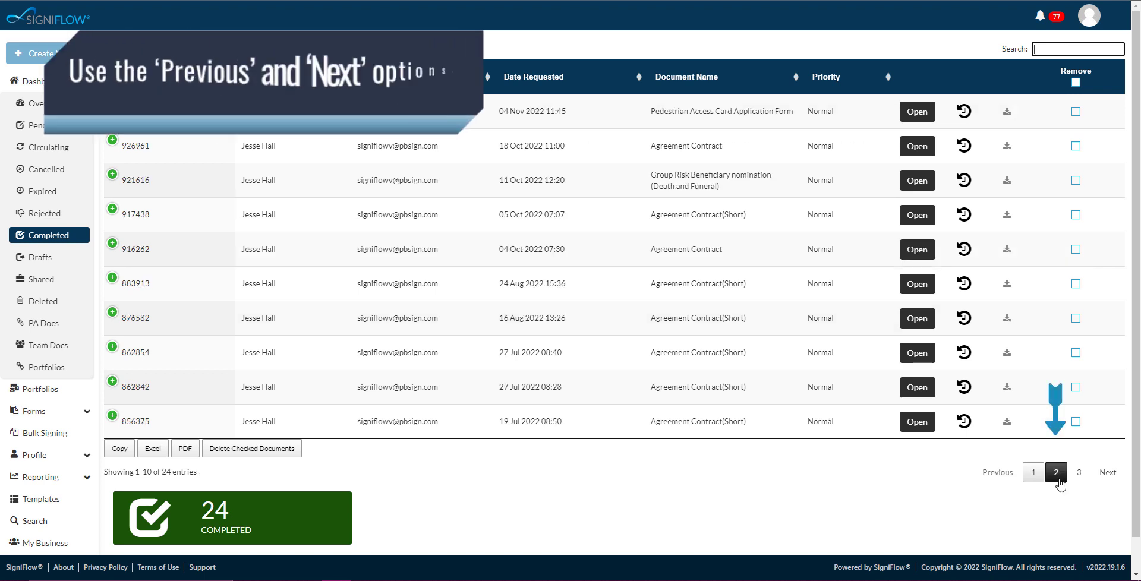
left_click(1107, 474)
left_click(1013, 268)
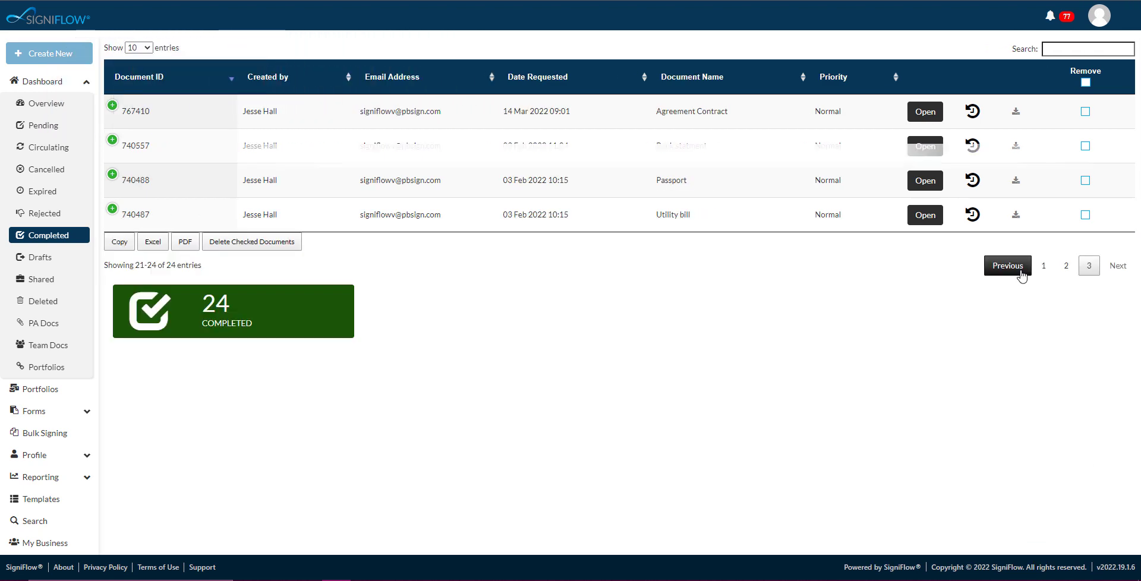
From page 1, open the Agreement Contract, dismiss its custom message, scroll through it, then go back.
left_click(1001, 479)
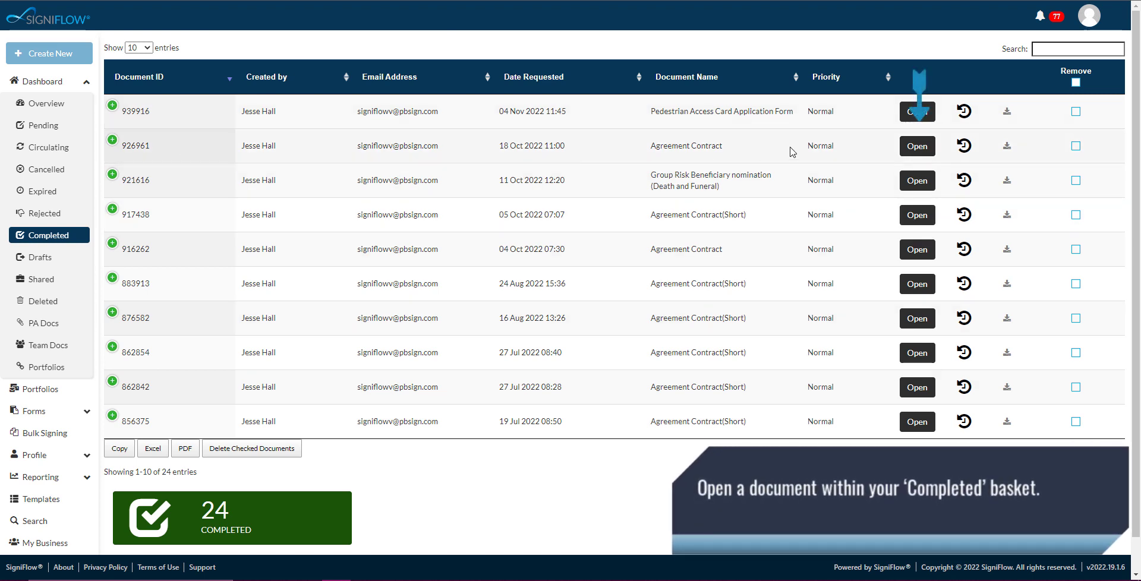
left_click(915, 152)
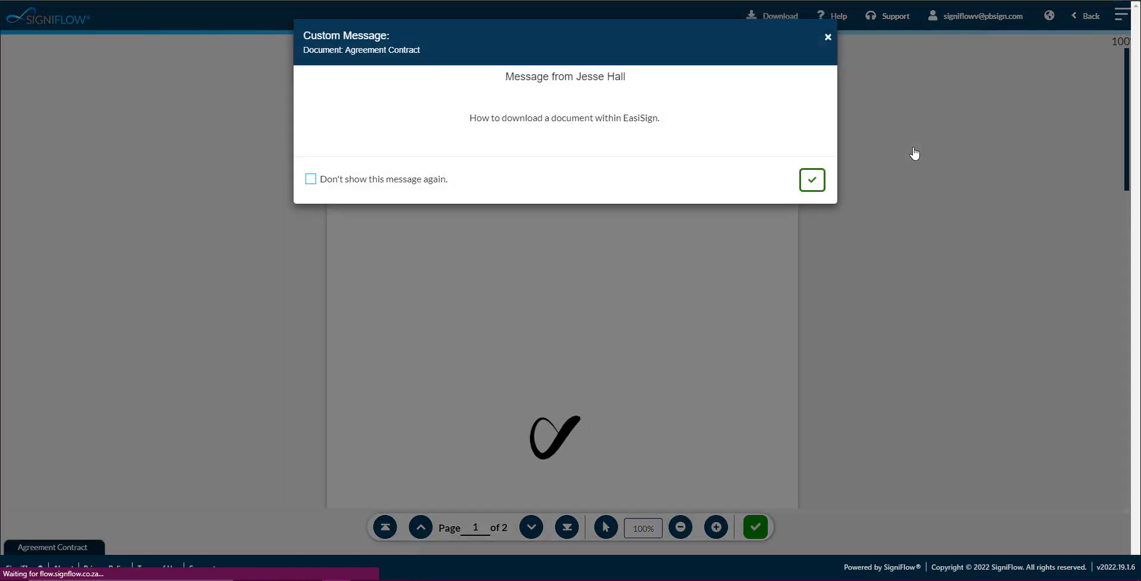
left_click(812, 179)
scroll(545, 349, "down", 15)
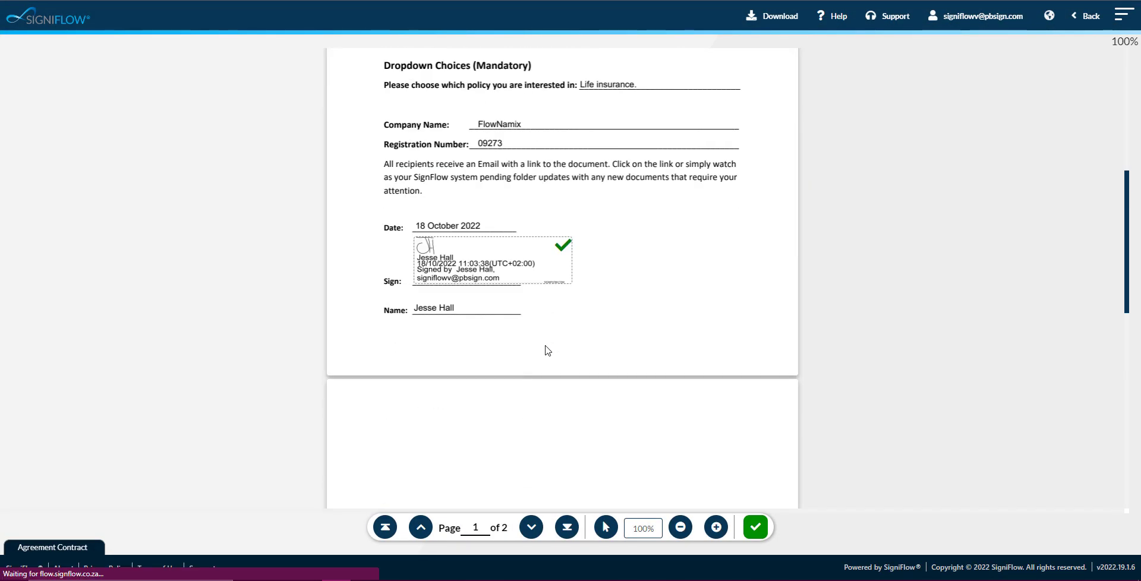
scroll(547, 350, "up", 15)
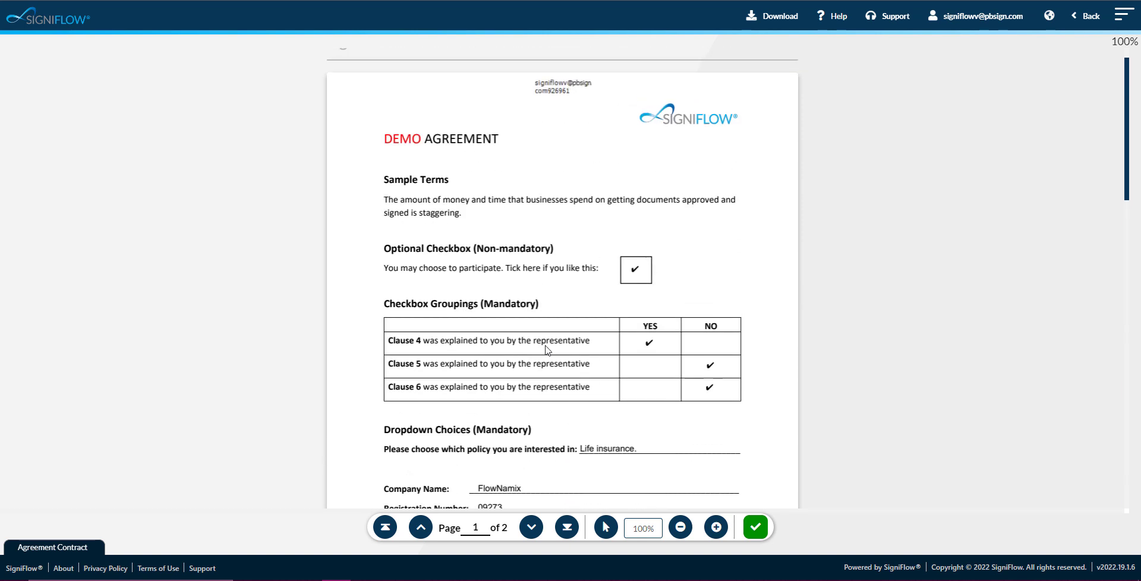
left_click(1087, 17)
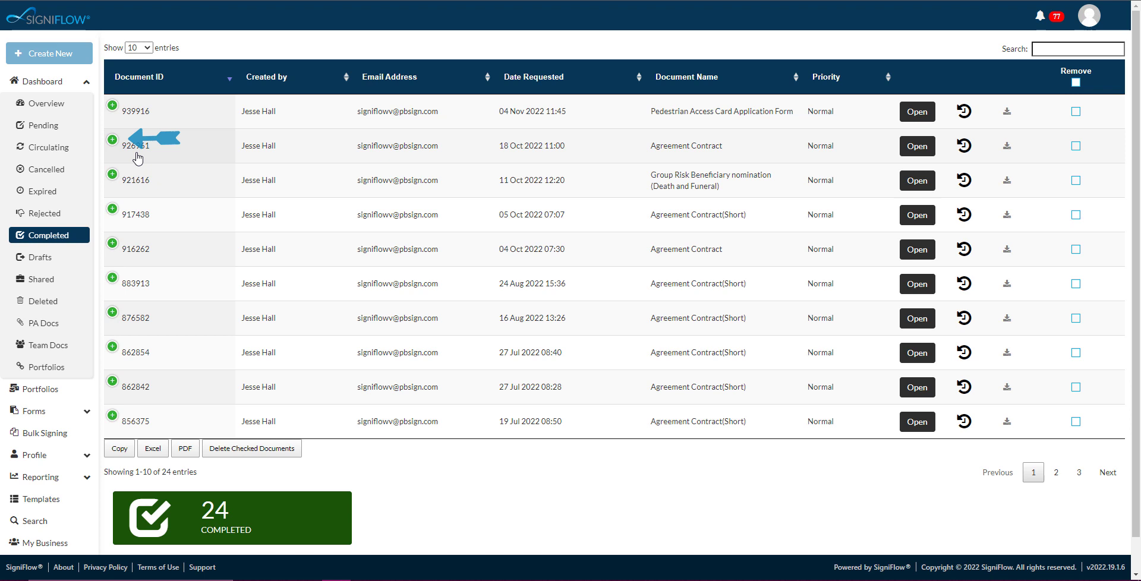
left_click(113, 140)
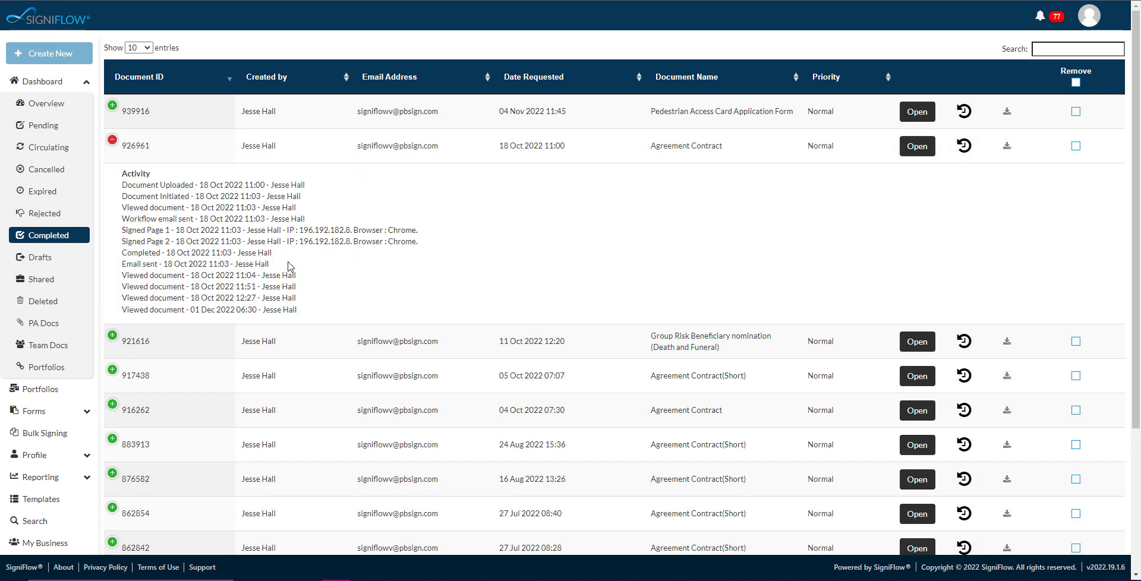
left_click(113, 140)
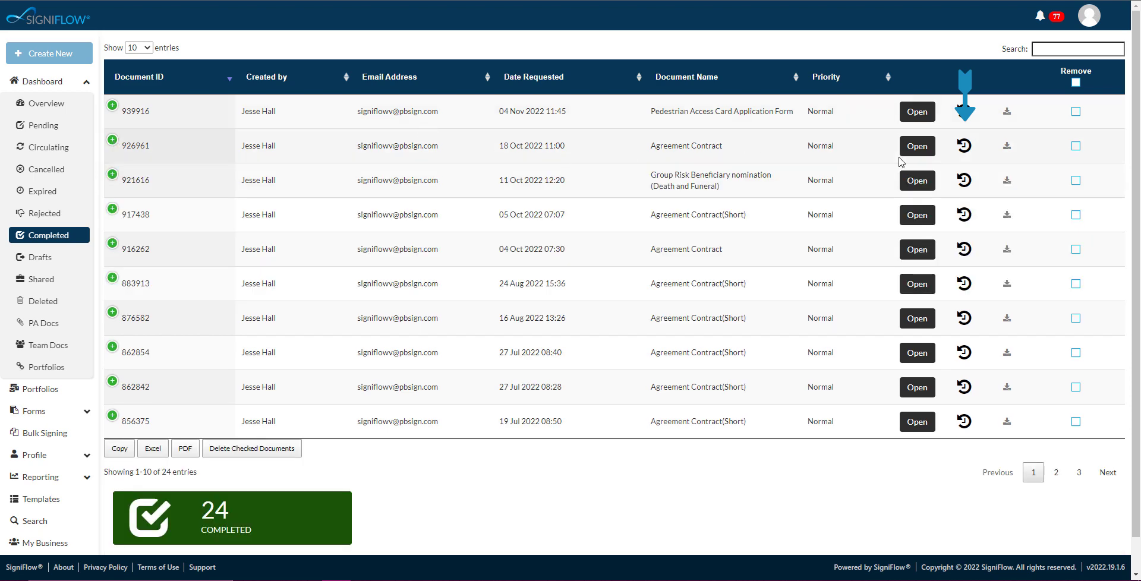
Generate the Agreement Contract's audit trail and scroll through the report.
left_click(965, 148)
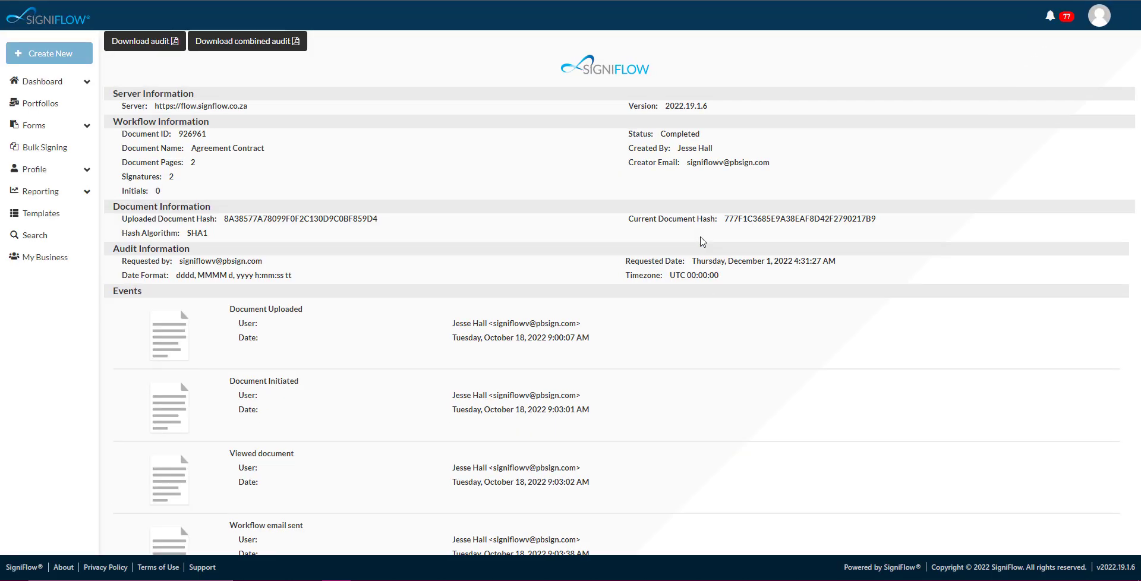
scroll(425, 265, "down", 9)
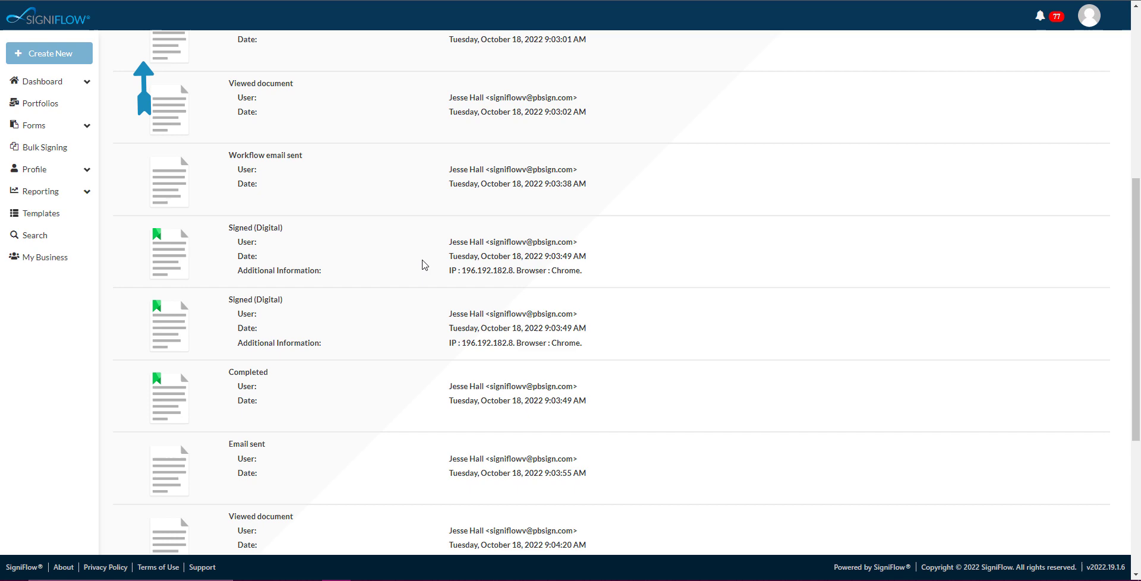
scroll(425, 265, "up", 6)
scroll(425, 264, "up", 2)
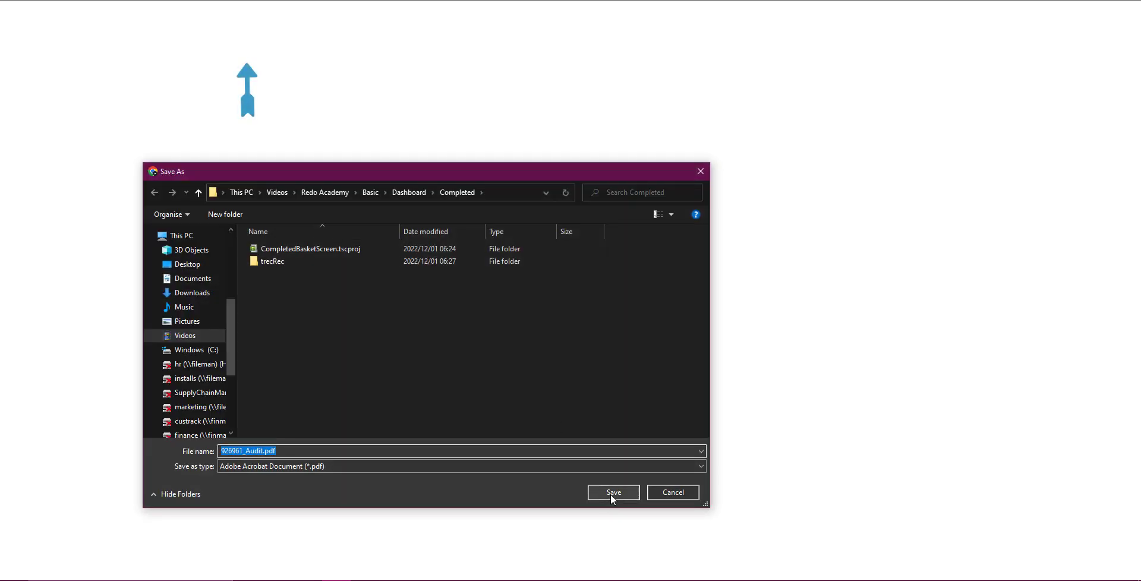
Cancel saving the audit and combined audit PDFs, then return to Dashboard > Completed.
left_click(662, 492)
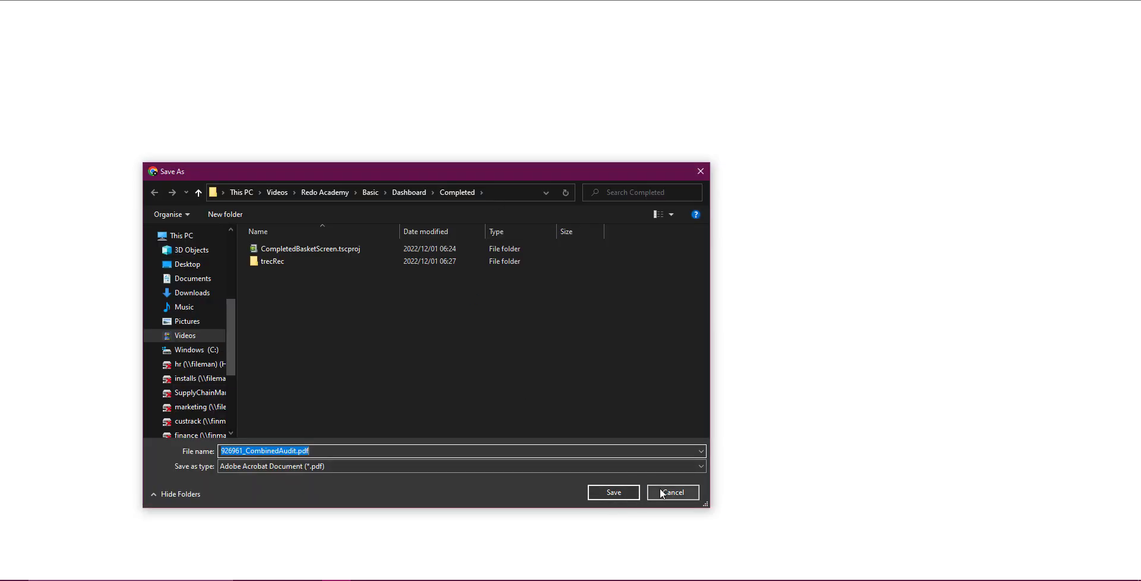
left_click(661, 492)
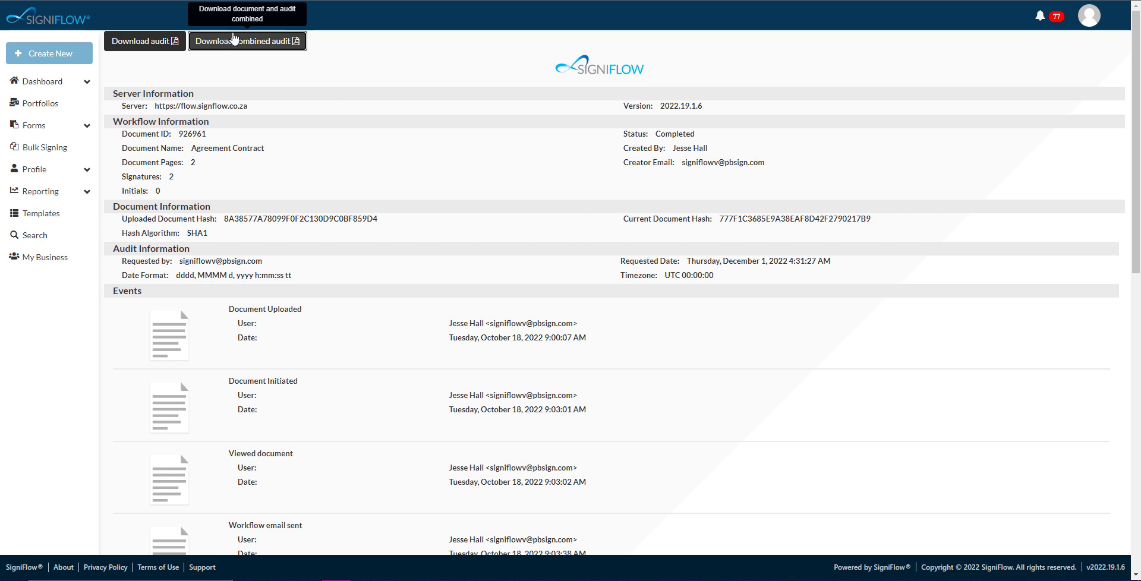
left_click(42, 82)
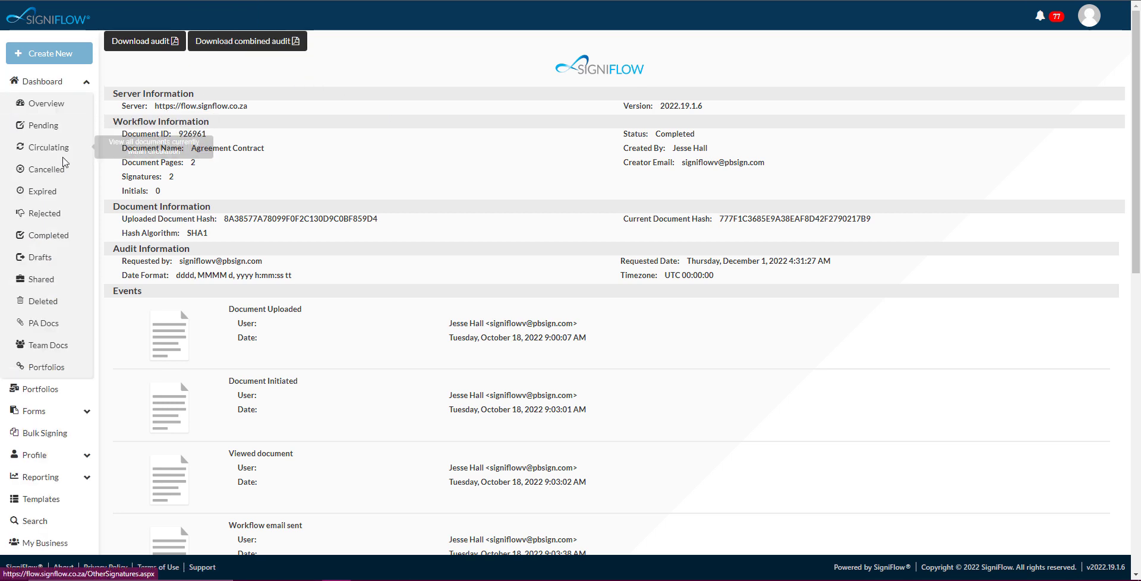
left_click(36, 234)
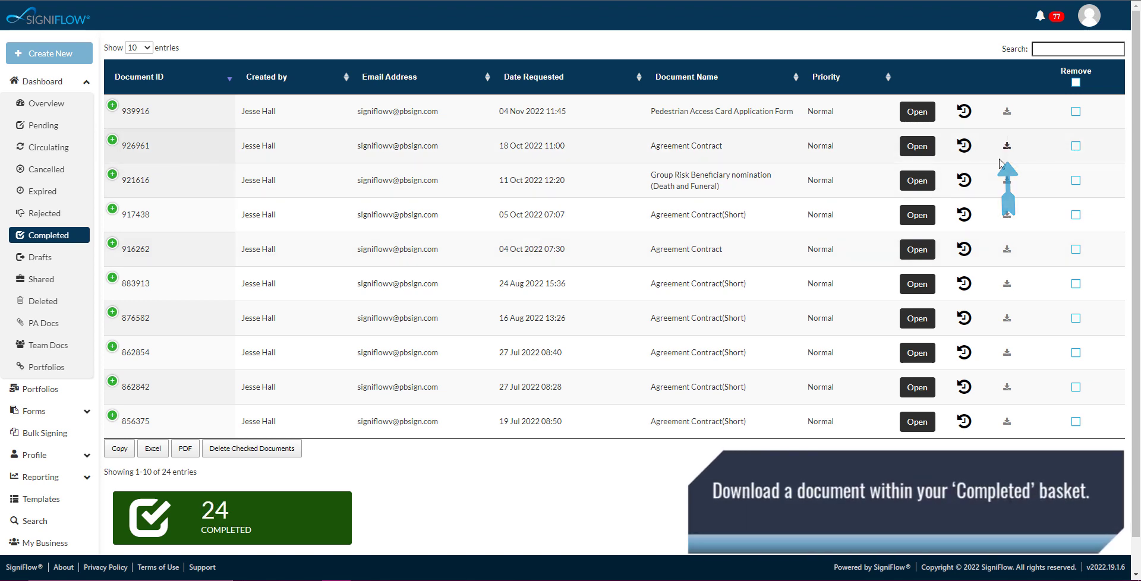
Download document 926961 as Agreement Contract.pdf into the Completed folder.
left_click(1006, 149)
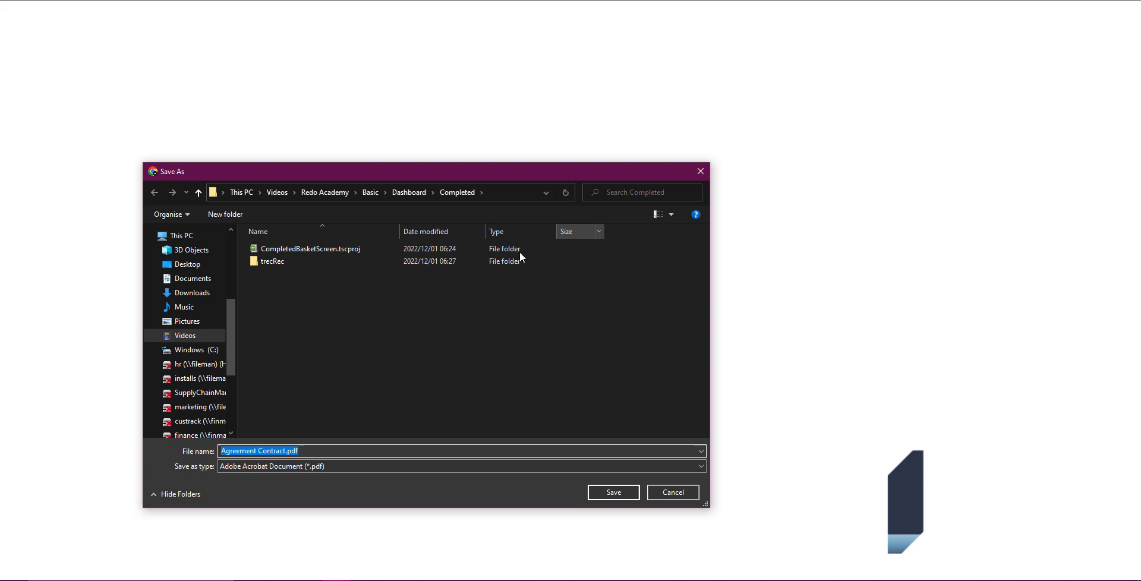
left_click(613, 492)
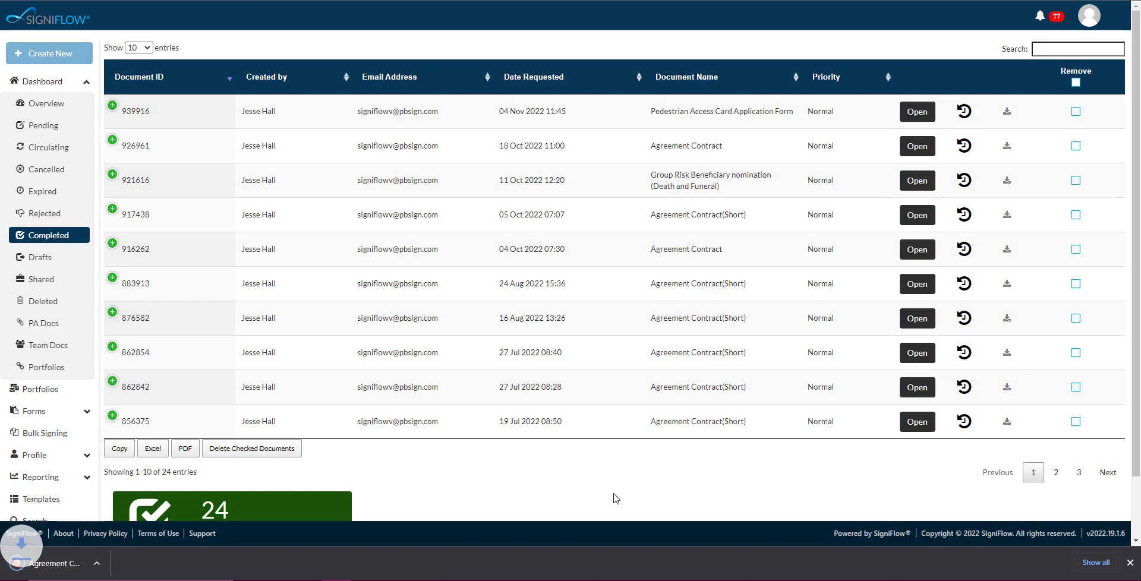
left_click(1130, 562)
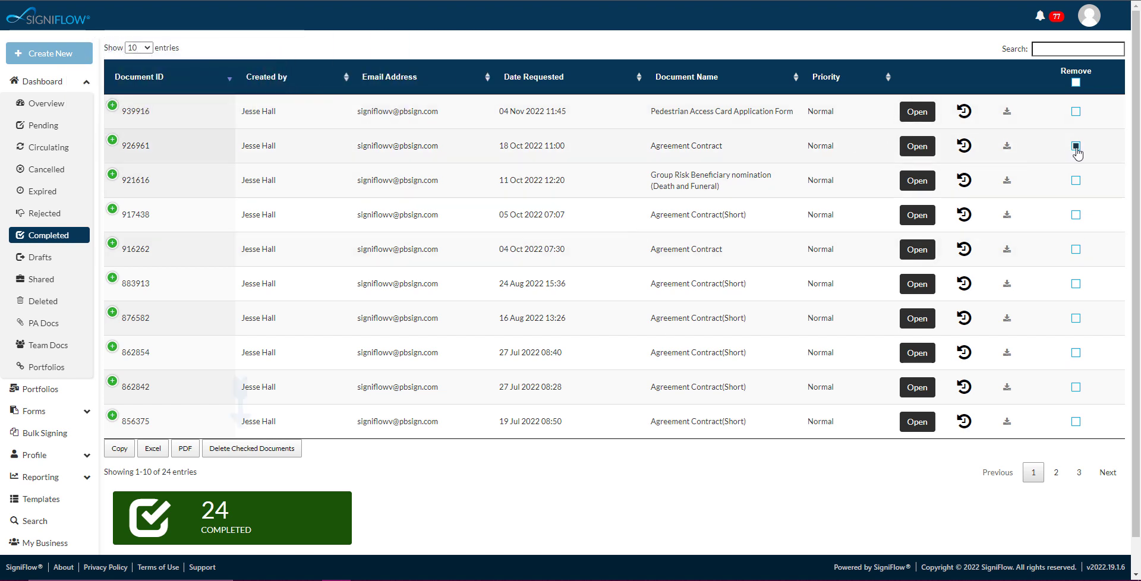
Delete five ticked documents, including 916262 and 876582, confirming with 'Yes, delete them!'.
left_click(1075, 249)
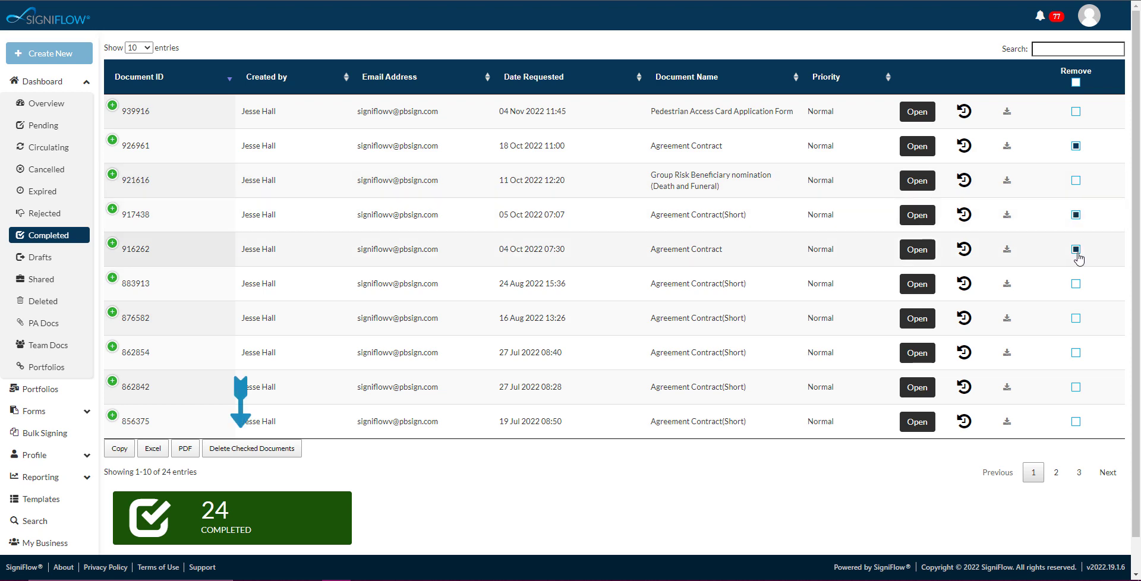
left_click(1075, 320)
left_click(232, 450)
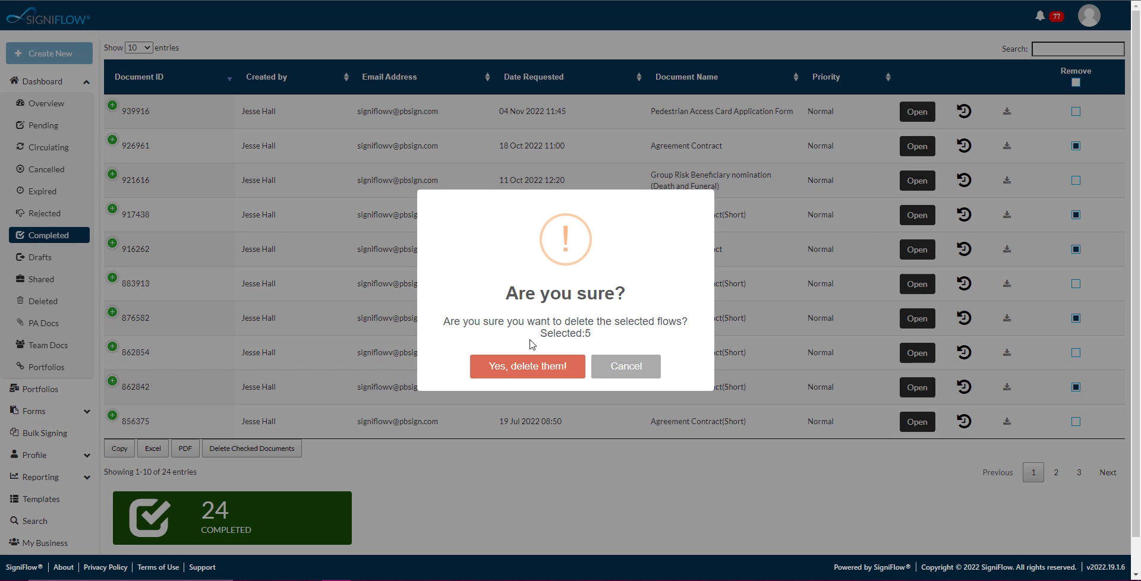
left_click(527, 367)
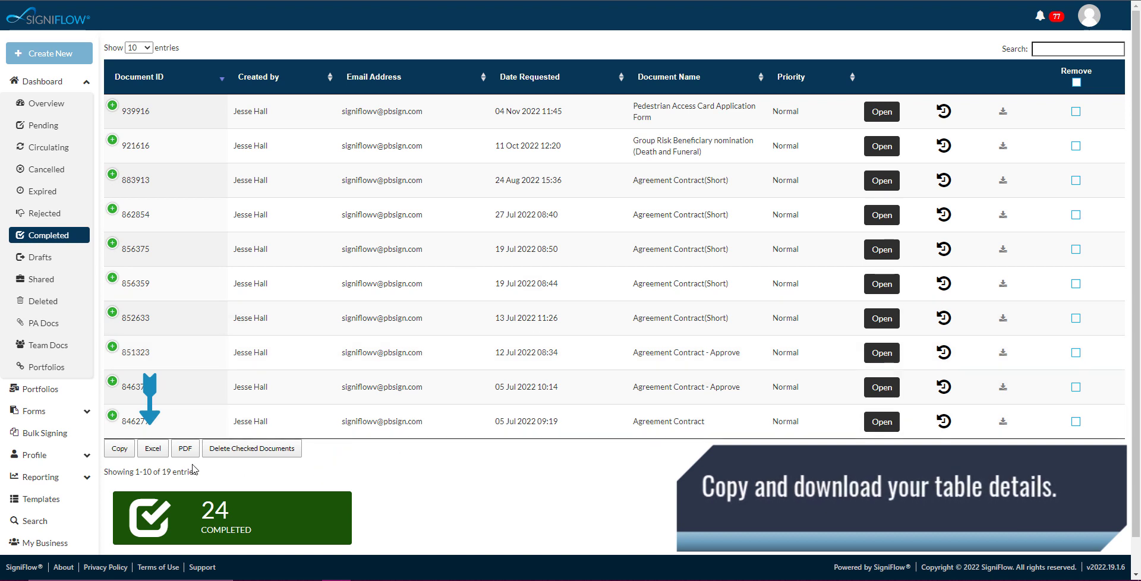
Copy the table's rows, then export the table as SigniFlow.xlsx and SigniFlow.pdf.
left_click(117, 452)
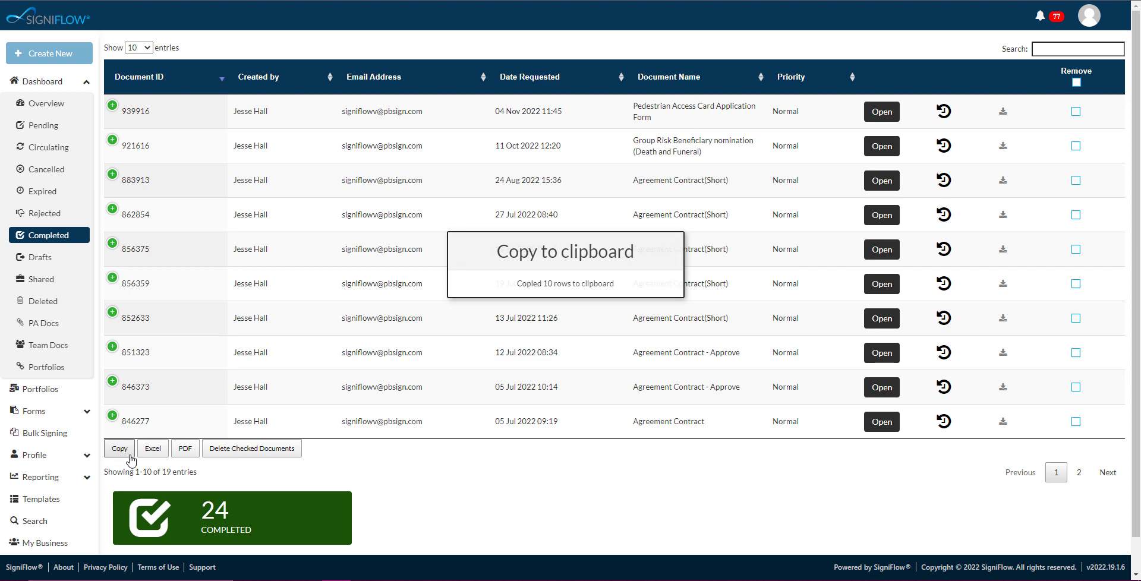
left_click(153, 454)
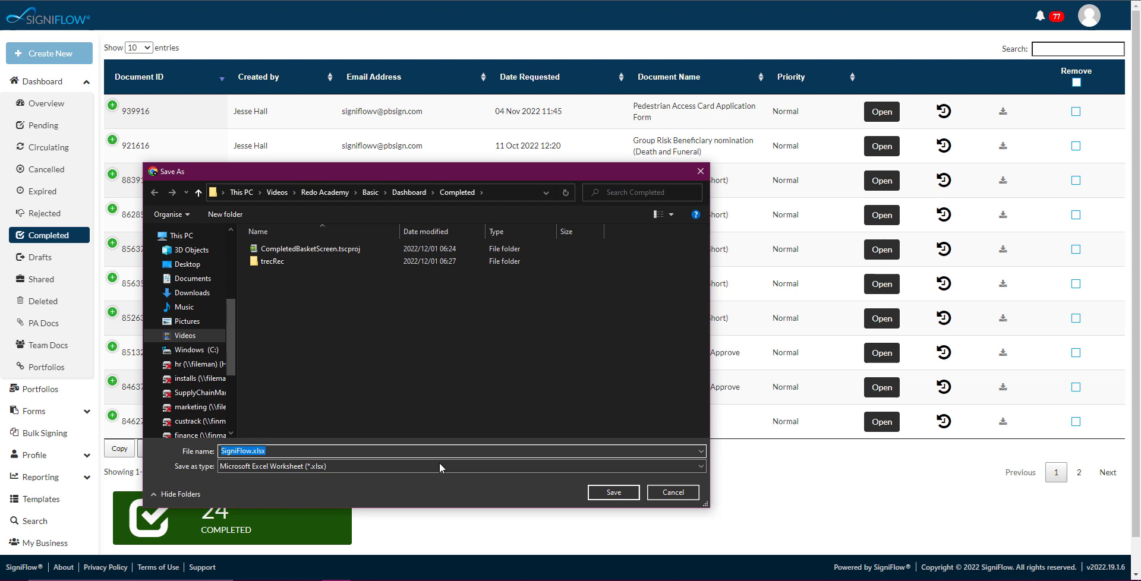
left_click(612, 492)
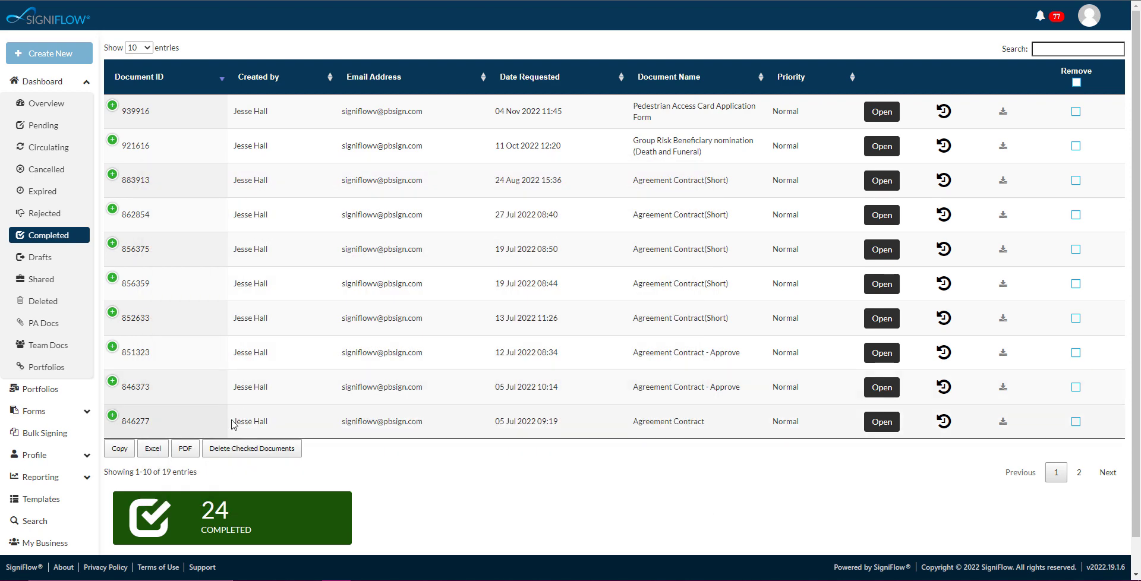
left_click(185, 456)
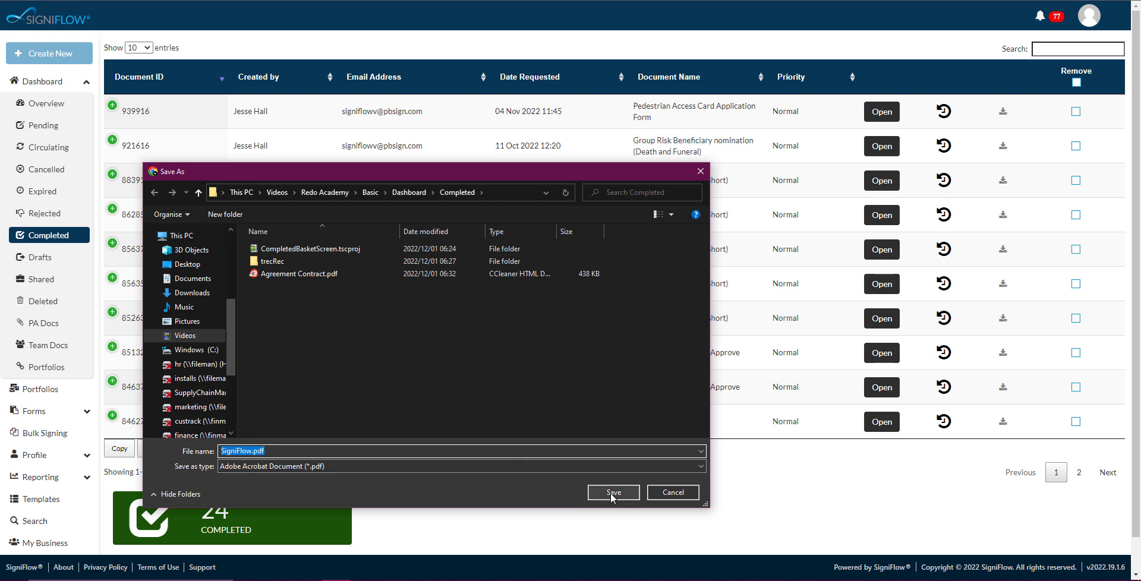
left_click(672, 492)
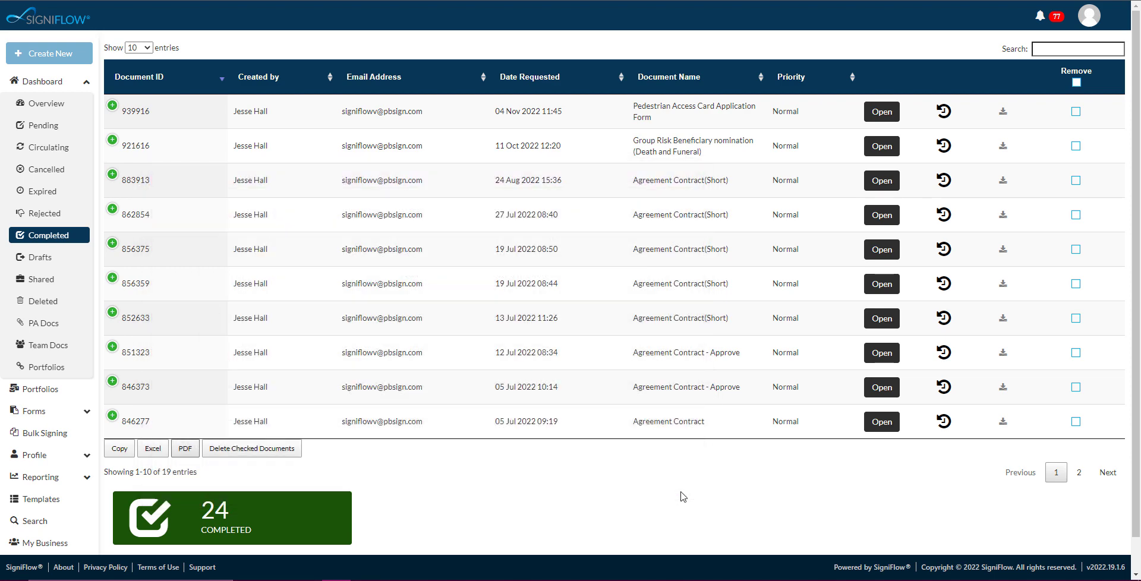